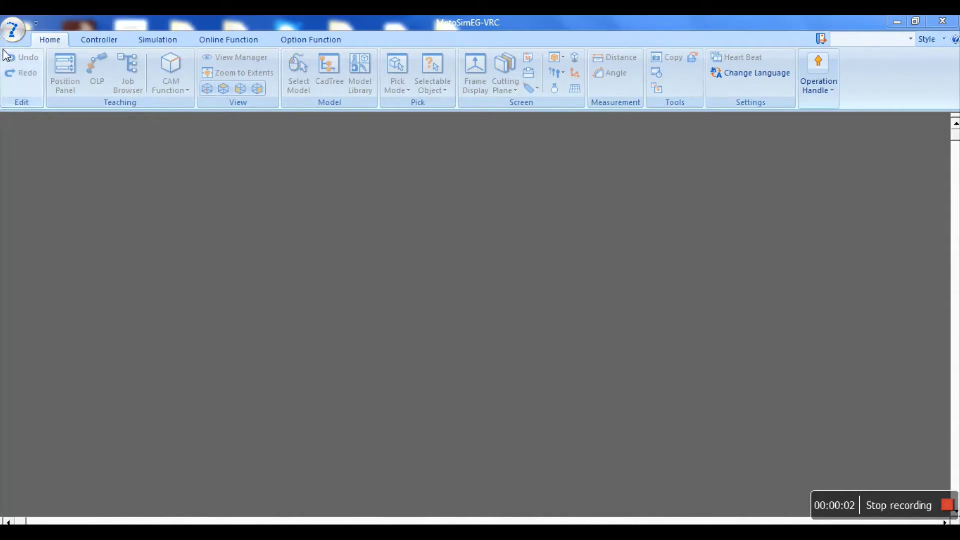
# Create a new cell named 'SPOT GUN ADDITION' on the Desktop and dismiss the InterOp warning.
pyautogui.click(12, 35)
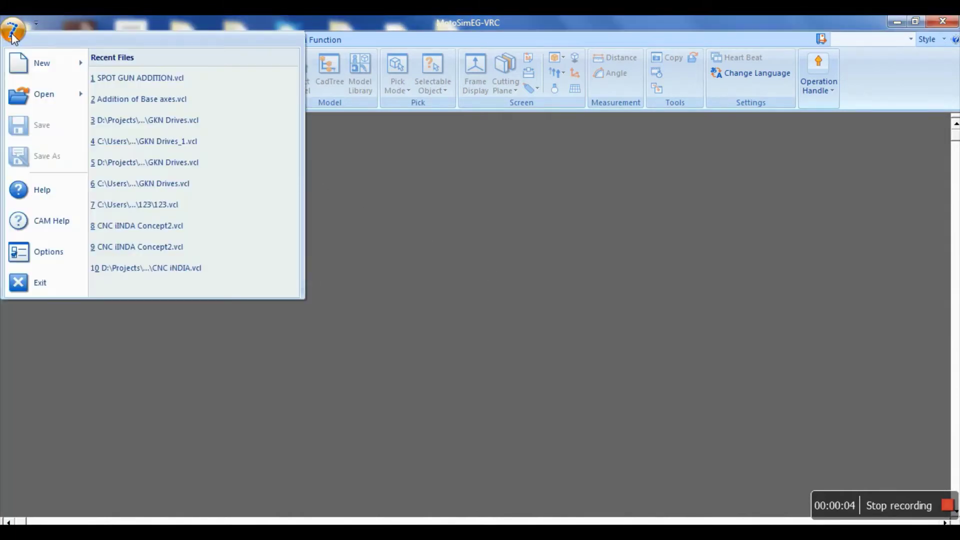
pyautogui.moveTo(42, 67)
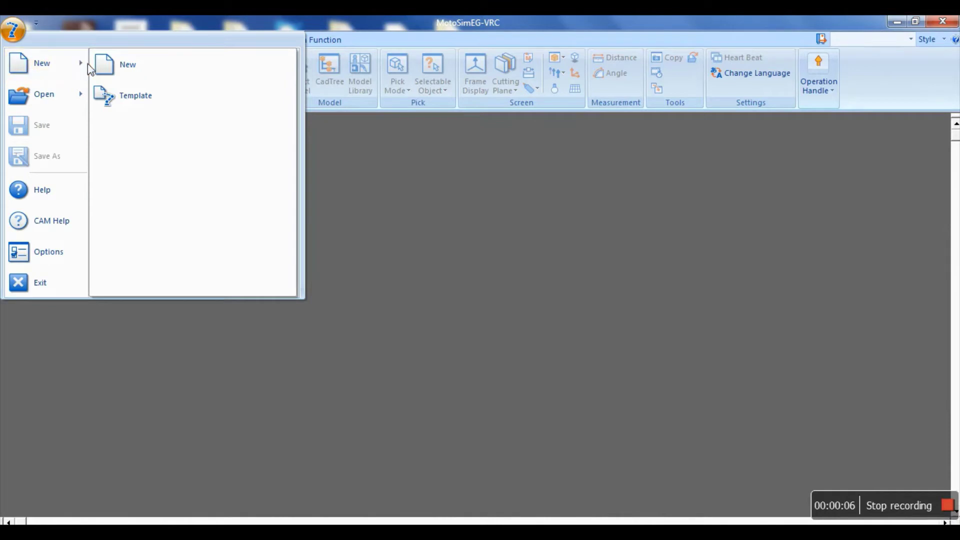
pyautogui.click(143, 65)
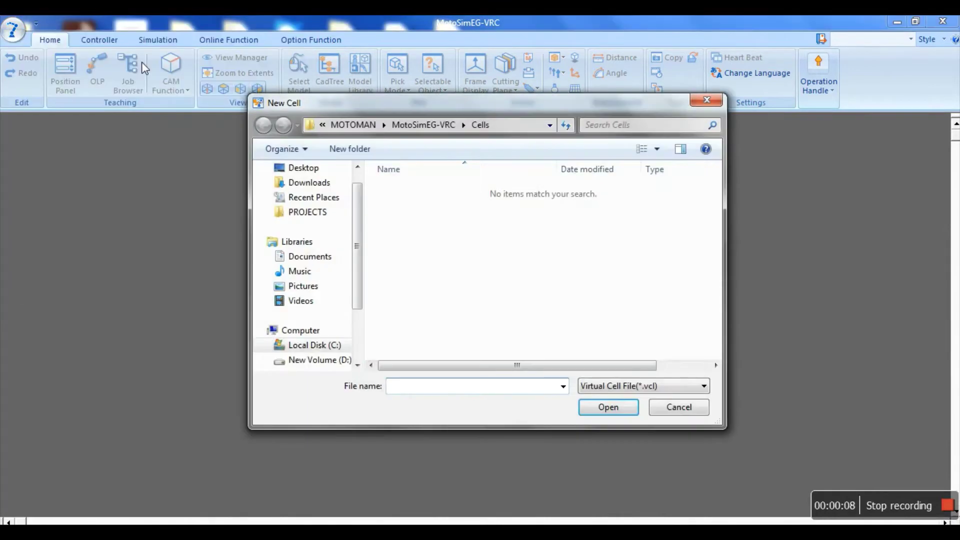
pyautogui.click(314, 169)
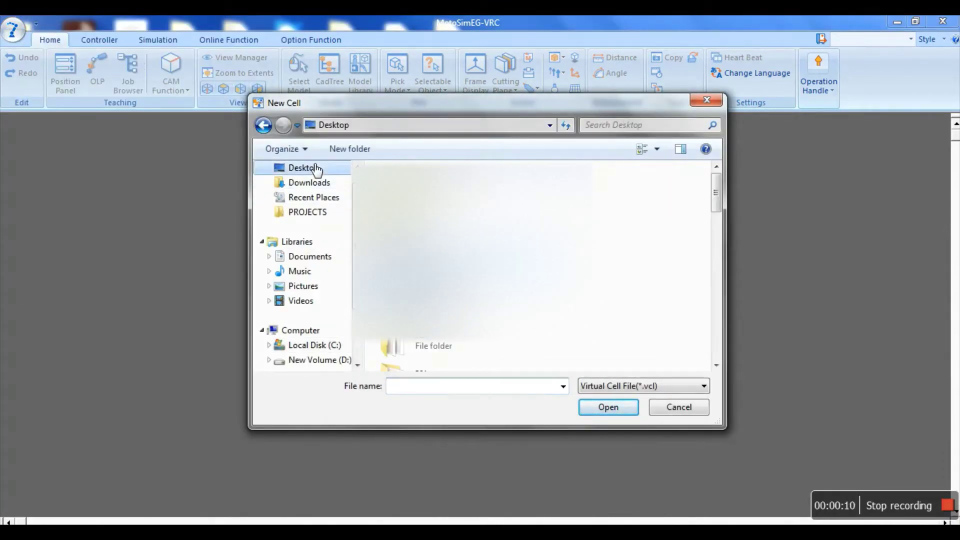
pyautogui.click(407, 395)
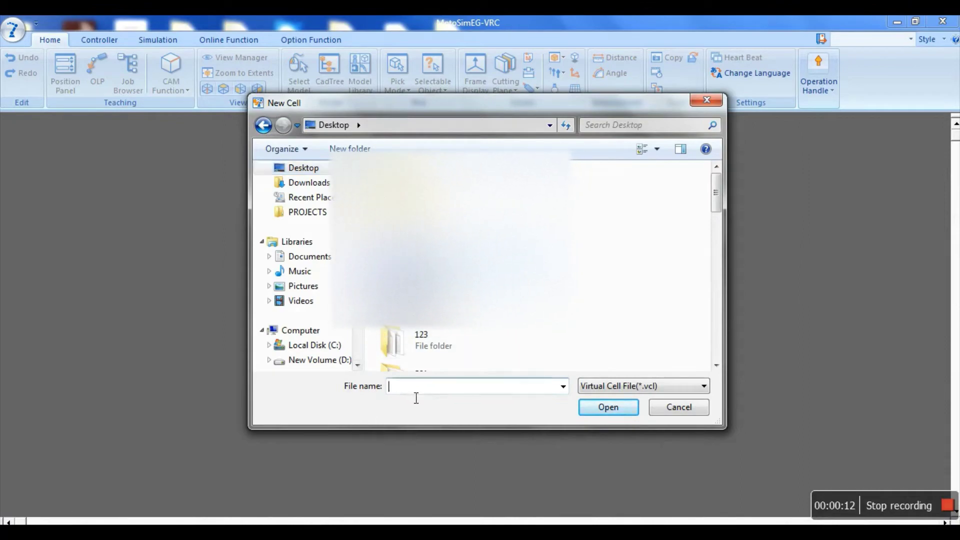
pyautogui.write('SP')
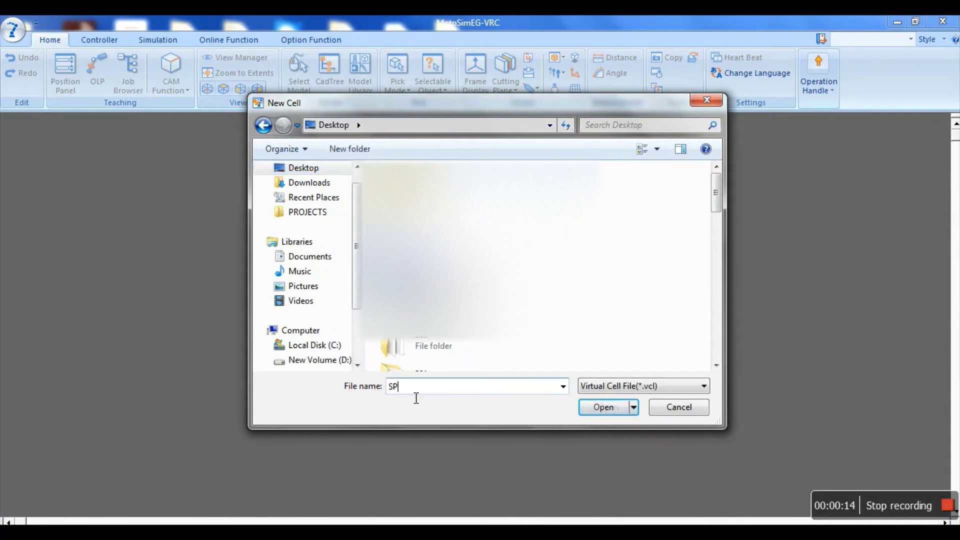
pyautogui.write('OT GUN AD')
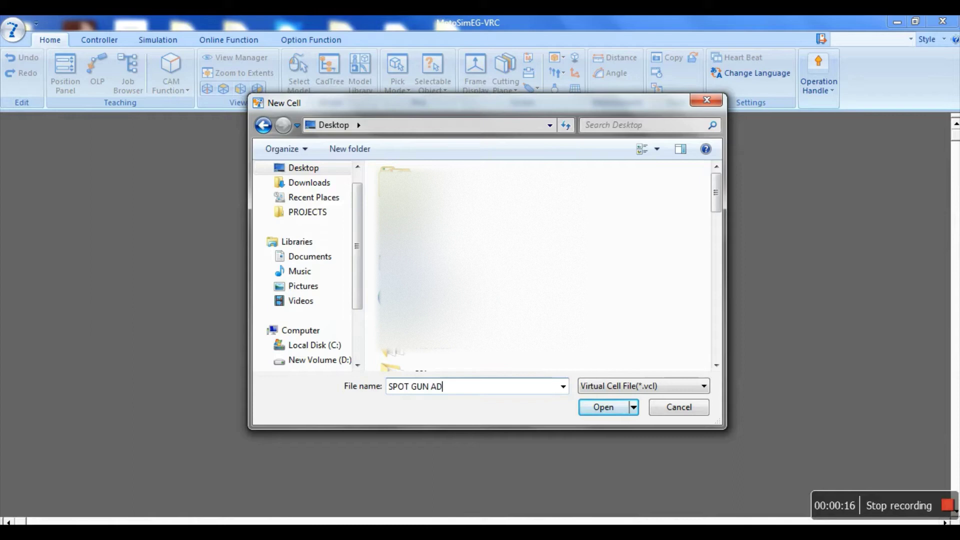
pyautogui.write('DITION')
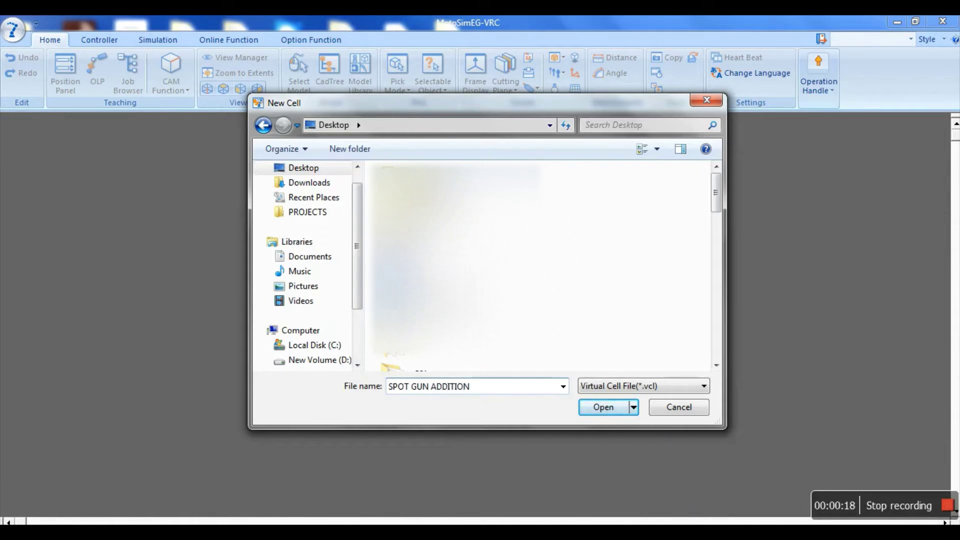
pyautogui.click(600, 413)
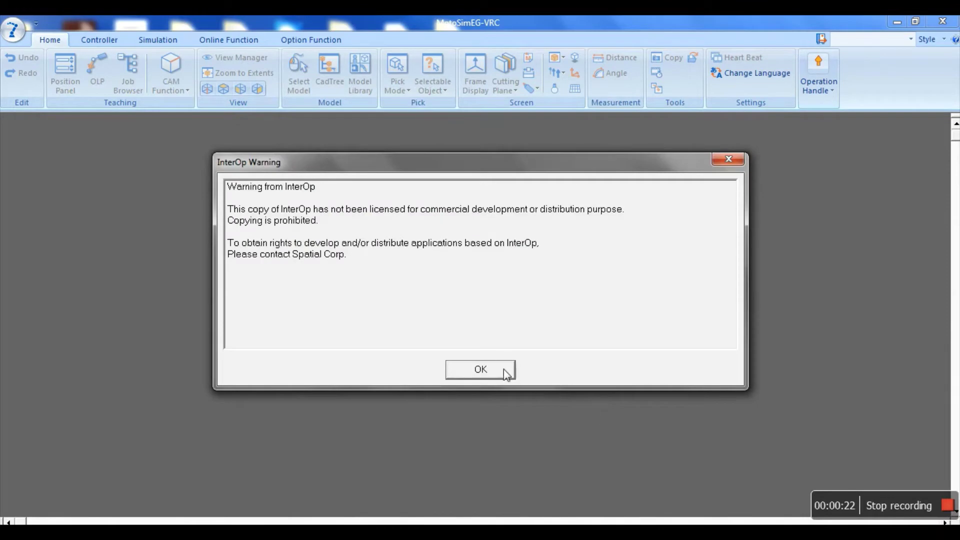
pyautogui.click(487, 371)
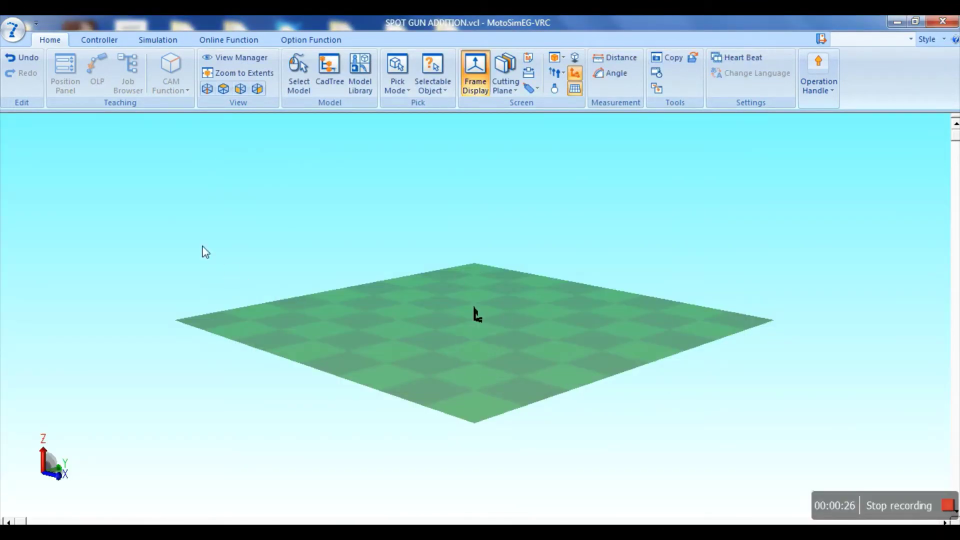
# Add a new DX200 VRC controller without a file and launch it in maintenance mode.
pyautogui.click(104, 45)
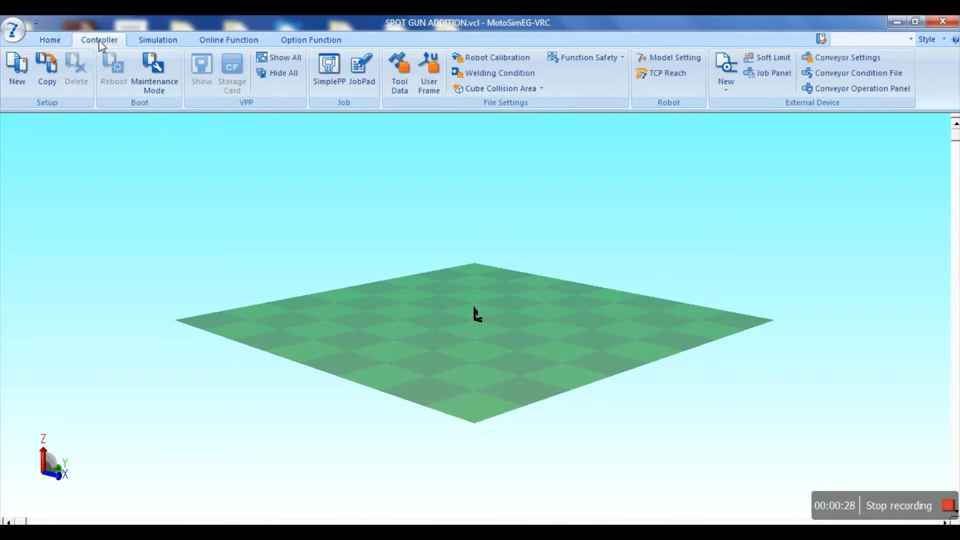
pyautogui.click(22, 86)
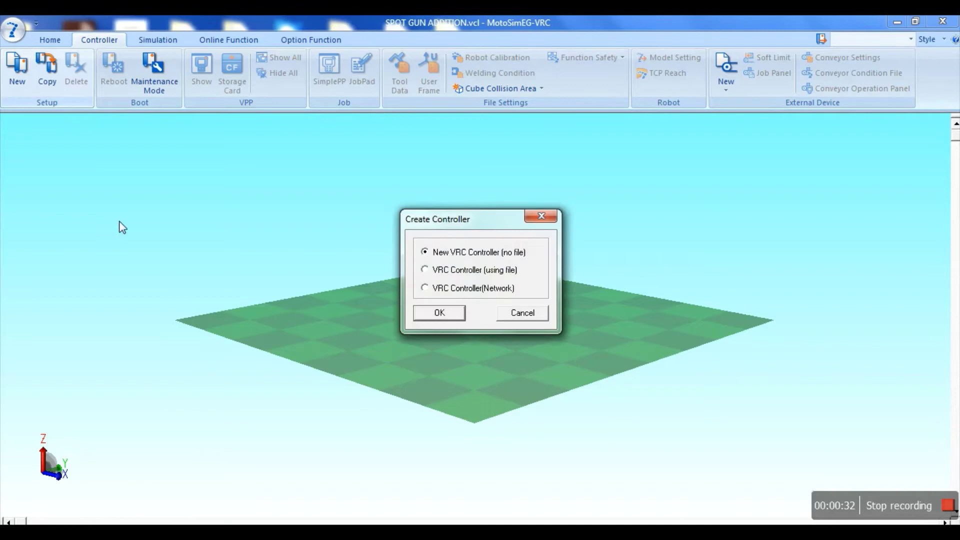
pyautogui.click(439, 313)
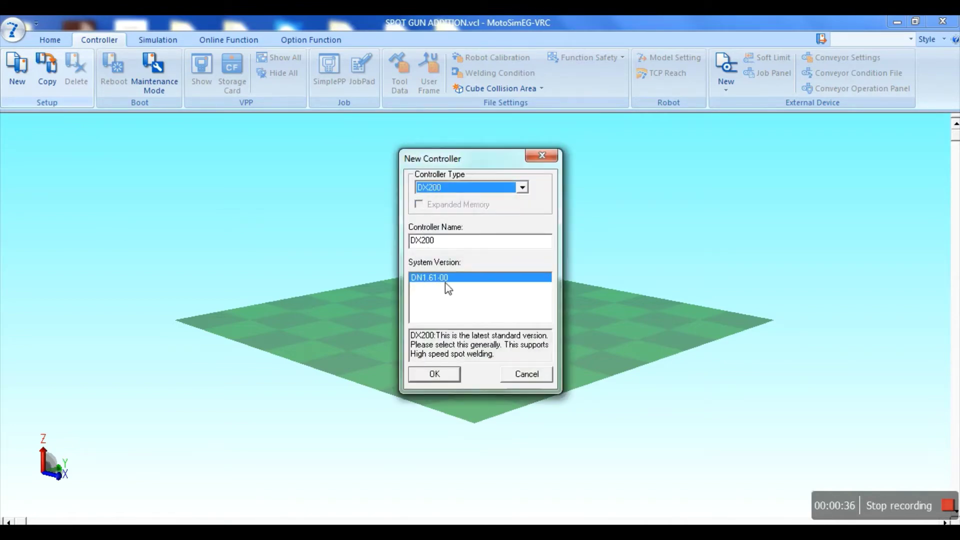
pyautogui.click(440, 377)
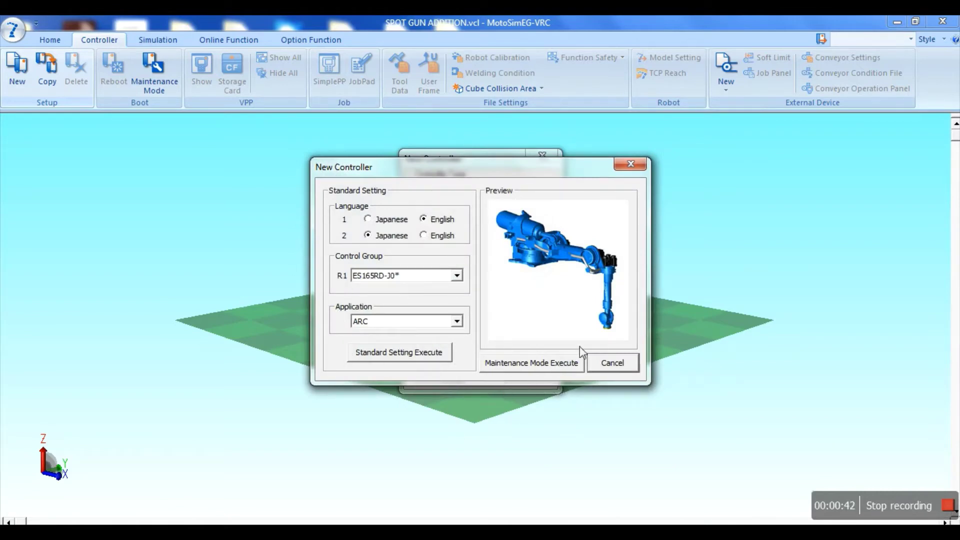
pyautogui.click(530, 365)
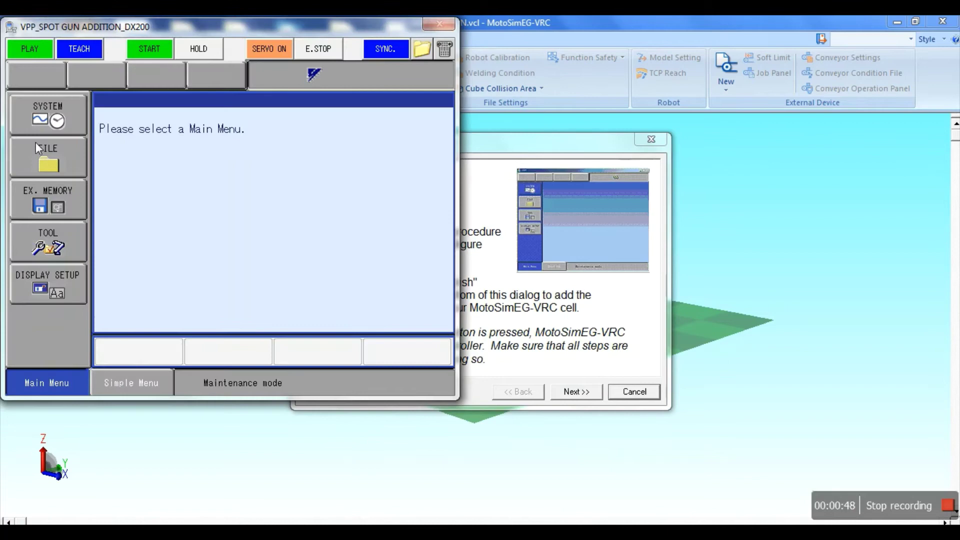
# Set the pendant's LANGUAGE1 to ENGLISH in the system language setup.
pyautogui.click(57, 121)
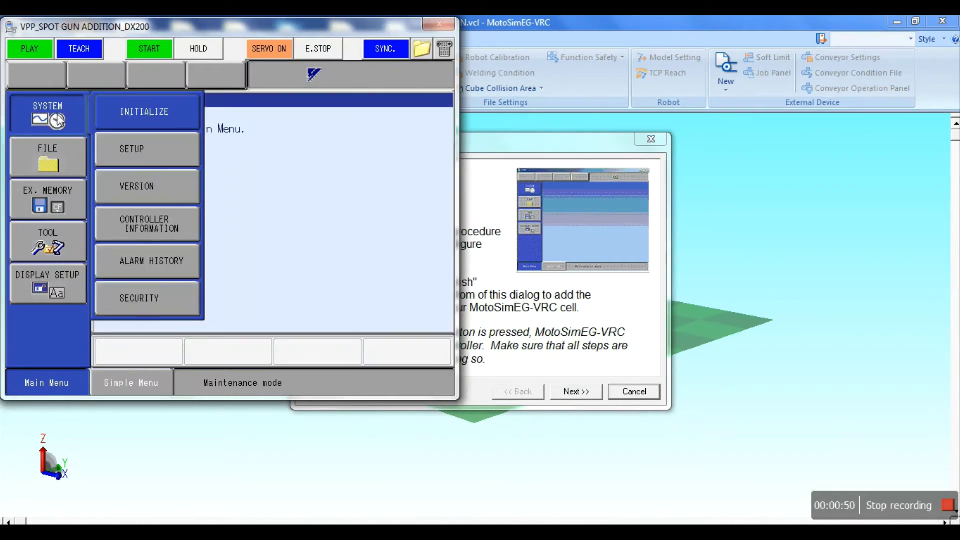
pyautogui.click(144, 119)
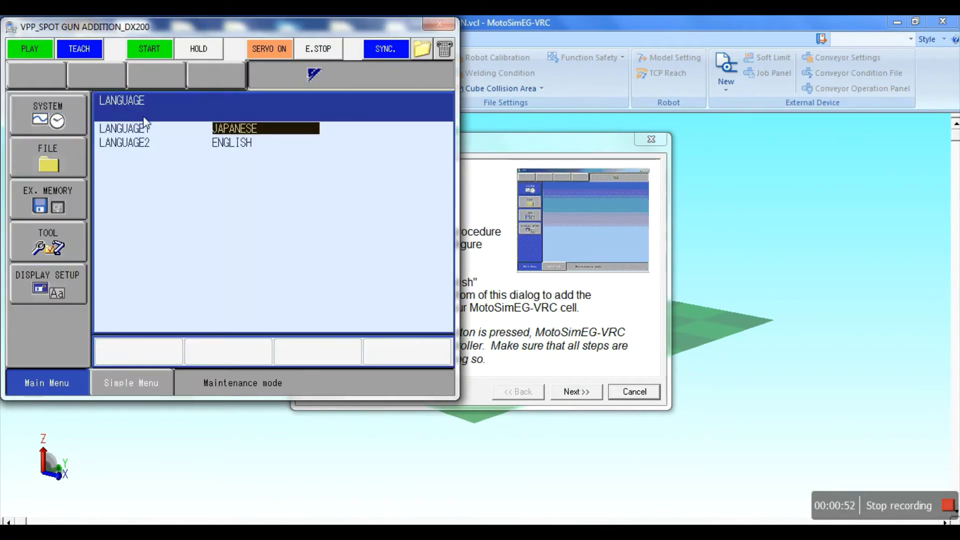
pyautogui.press('Return')
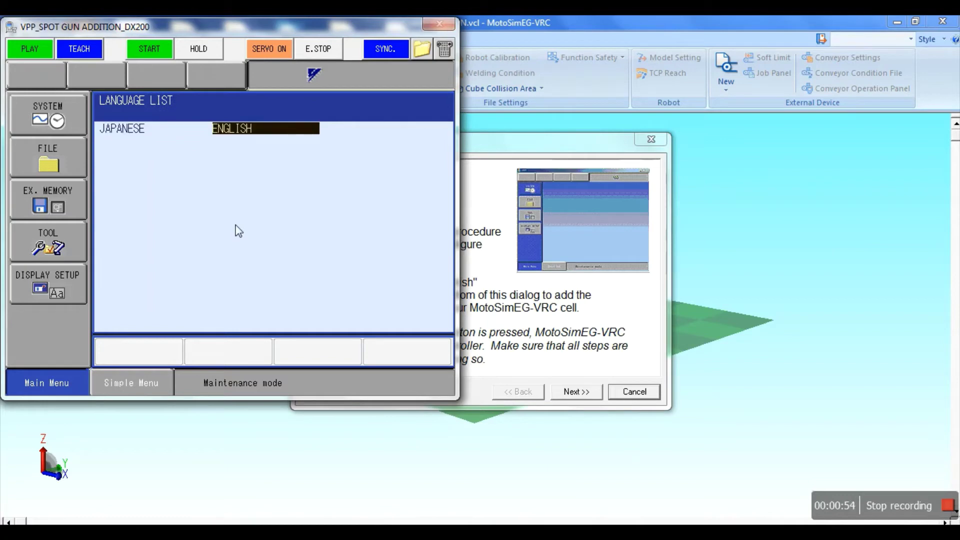
pyautogui.press('Return')
# Make MSMH > MS210/MH225-A0* > MS210 the R1 robot in the control group.
pyautogui.press('pagedown')
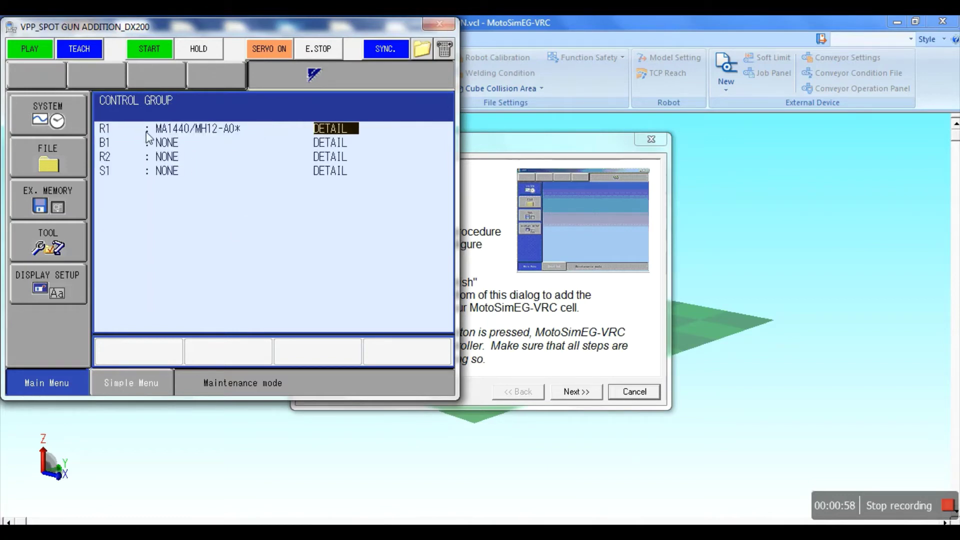
pyautogui.click(334, 134)
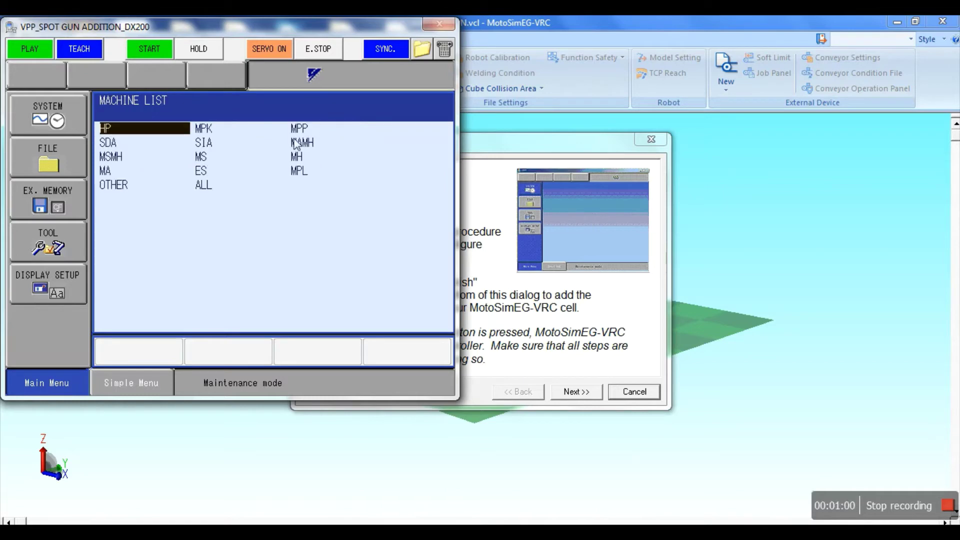
pyautogui.click(111, 156)
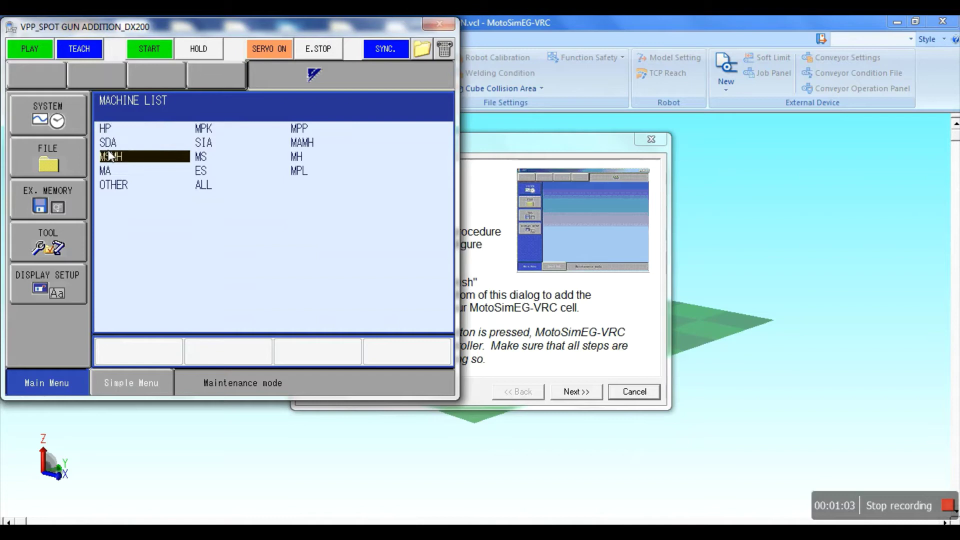
pyautogui.click(110, 156)
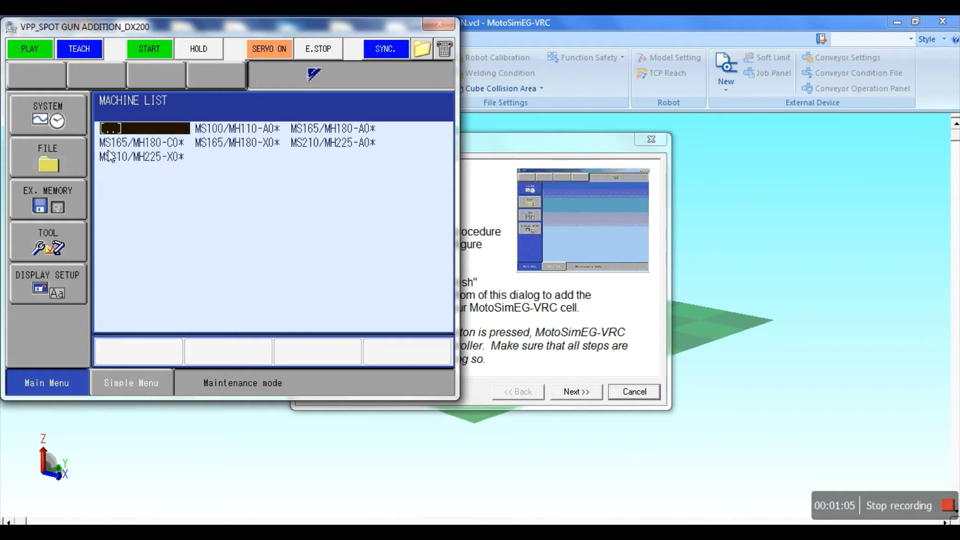
pyautogui.press('Down')
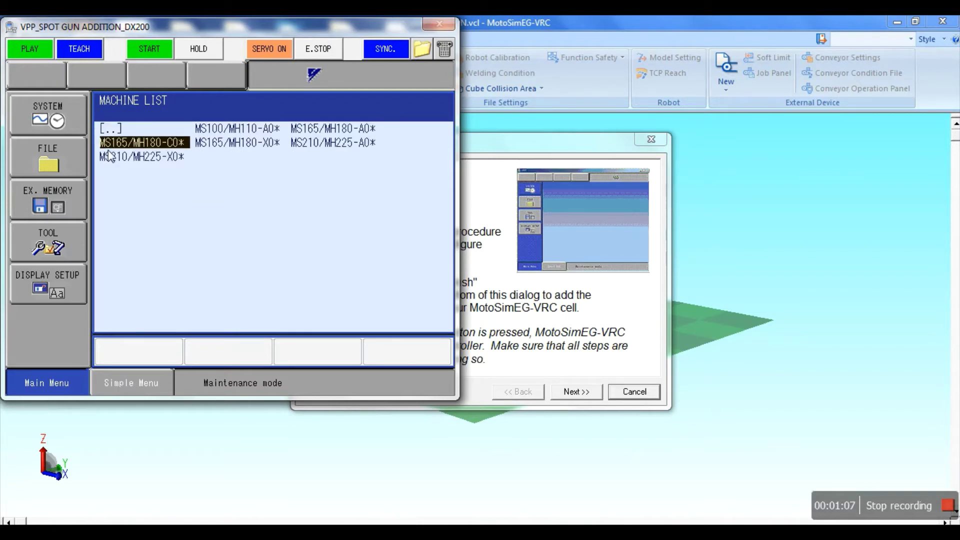
pyautogui.press('Right')
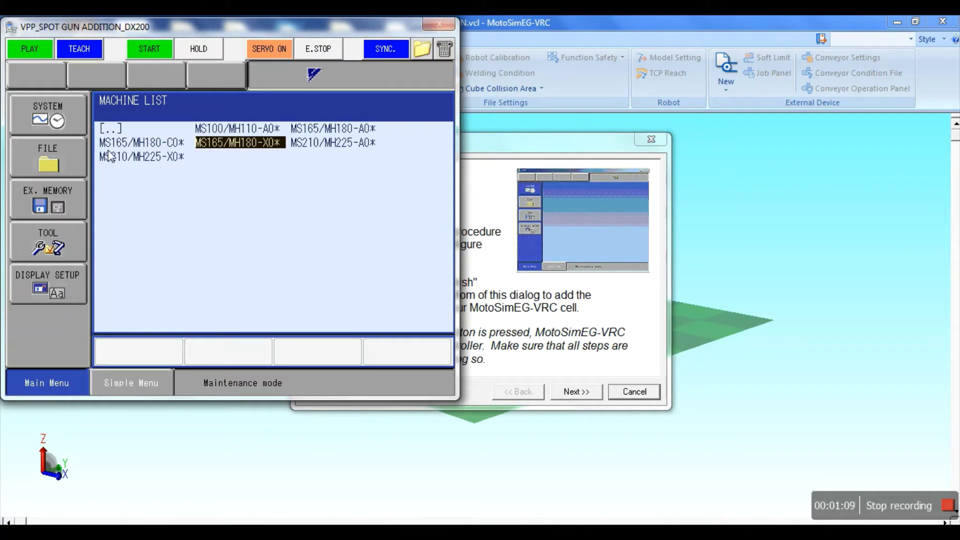
pyautogui.press('Right')
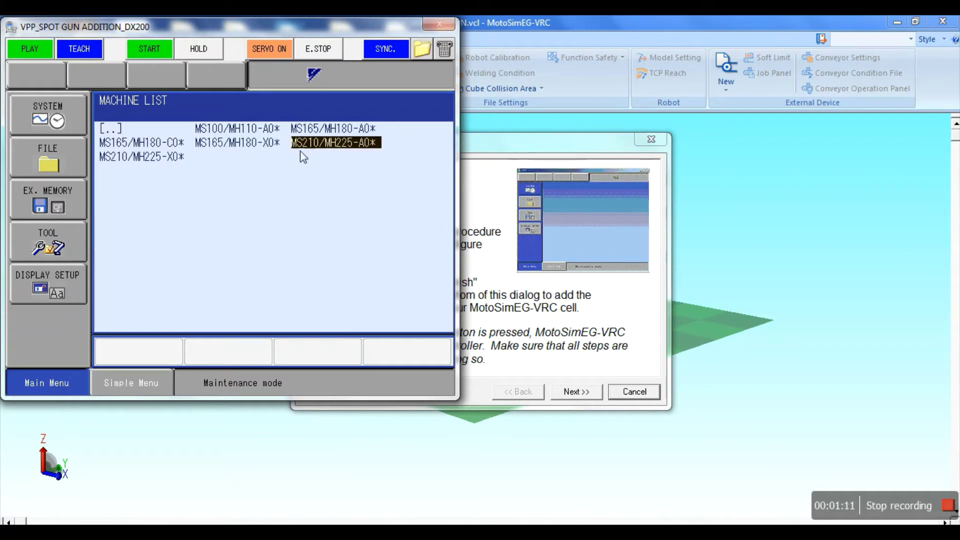
pyautogui.click(316, 140)
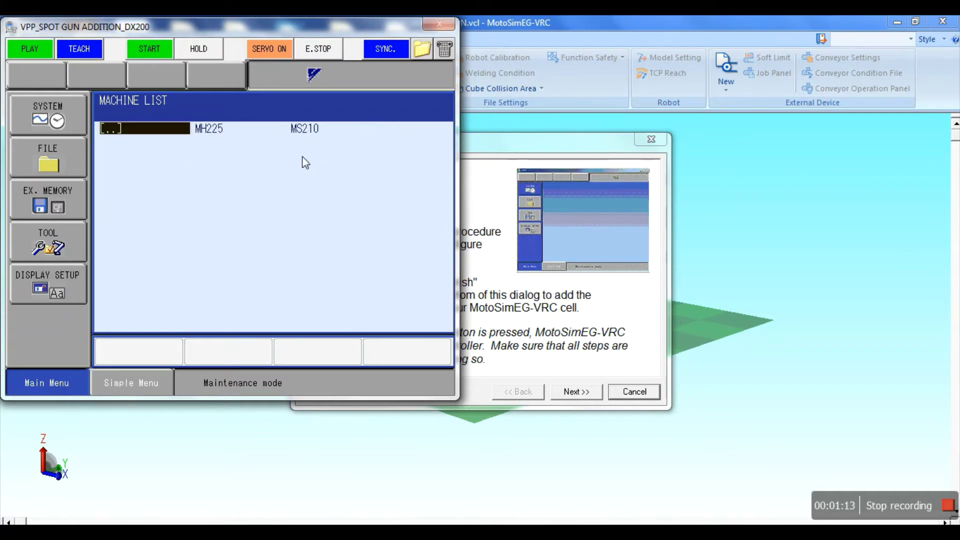
pyautogui.press('Right')
pyautogui.press('Right')
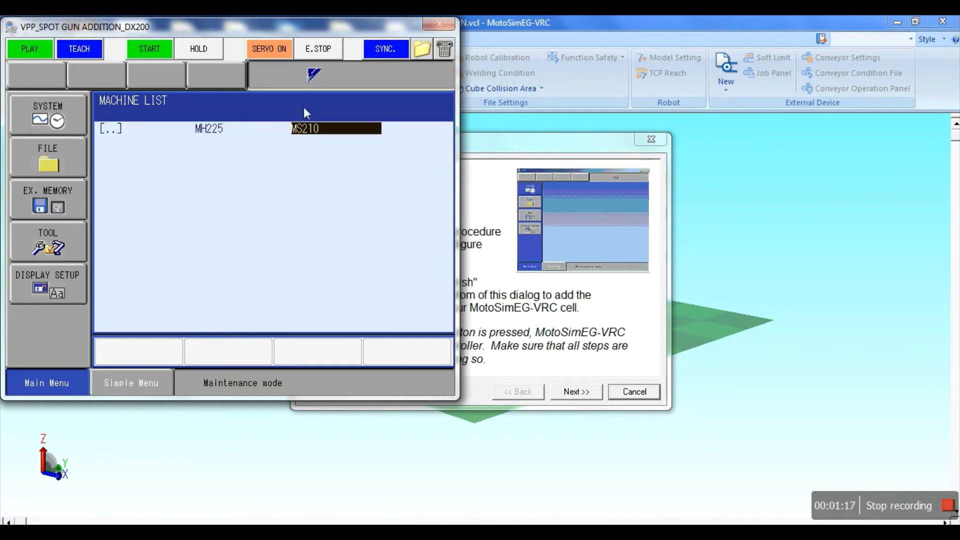
pyautogui.click(316, 129)
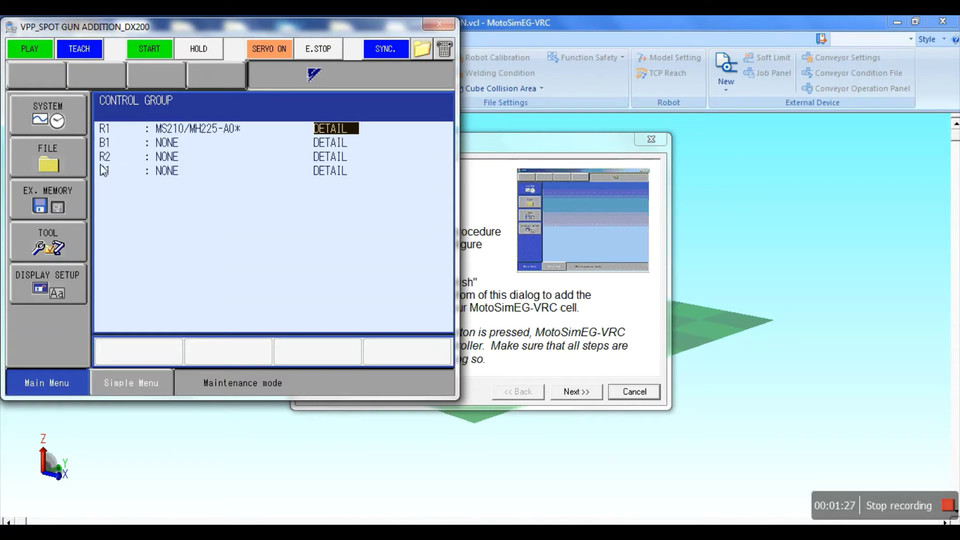
# Pick GUN-1 from the machine list for station S1 and open its axis details.
pyautogui.press('Down')
pyautogui.press('Down')
pyautogui.press('Down')
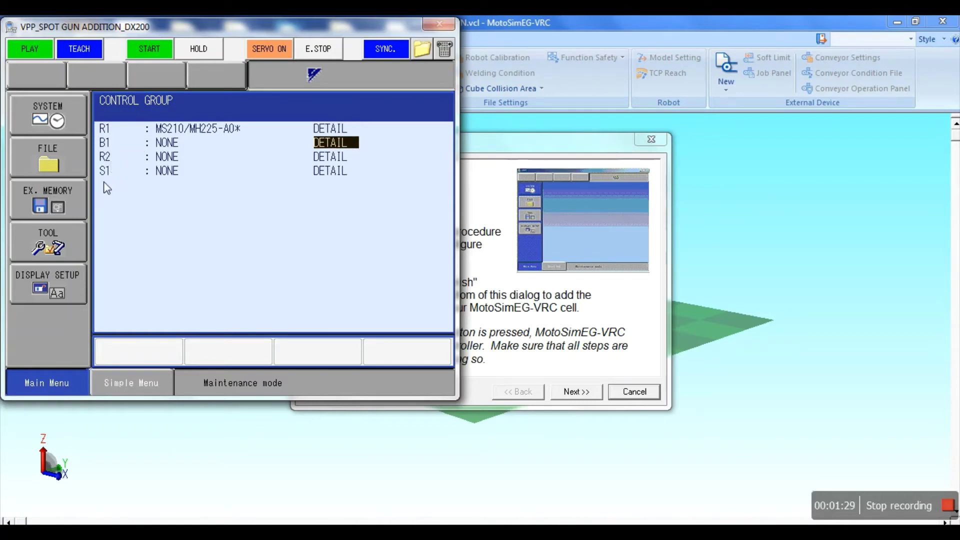
pyautogui.click(330, 171)
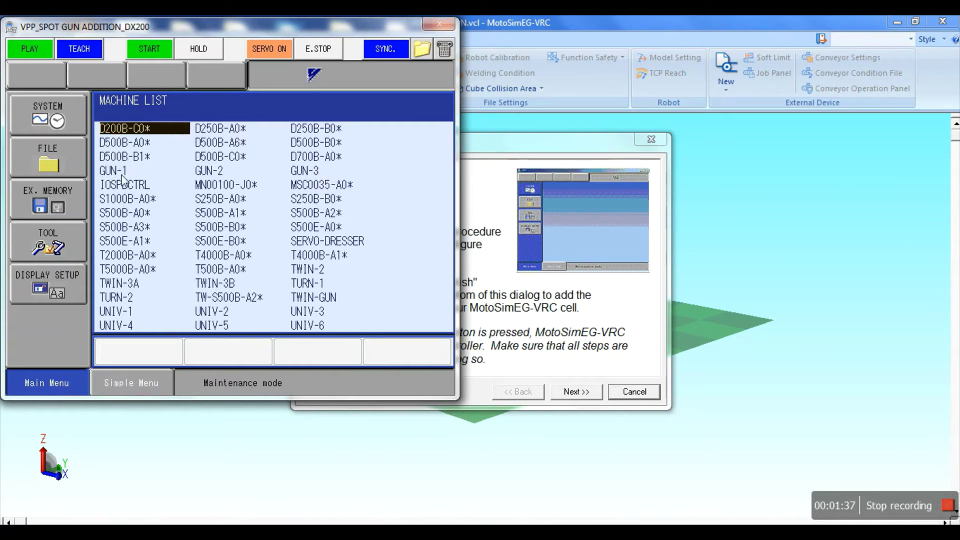
pyautogui.press('Down')
pyautogui.press('Down')
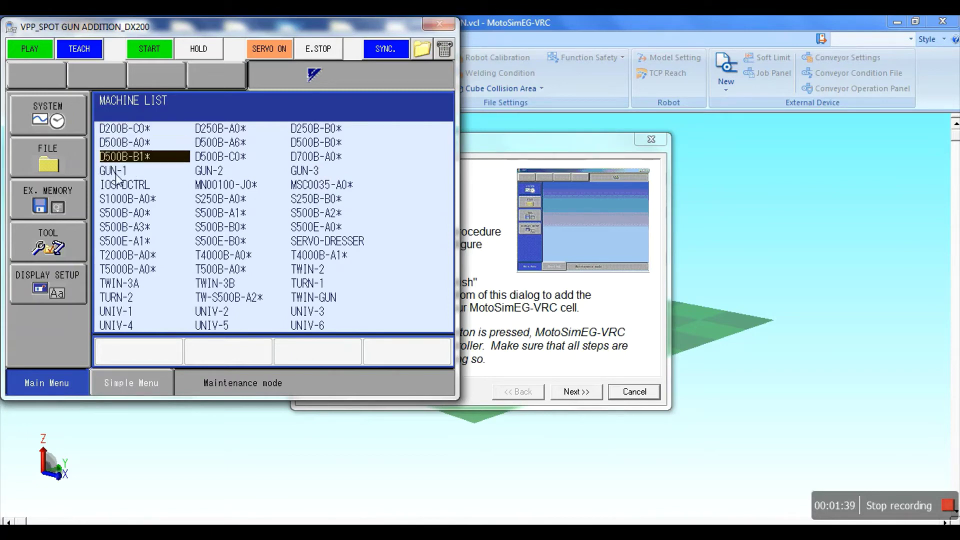
pyautogui.press('Down')
pyautogui.press('Return')
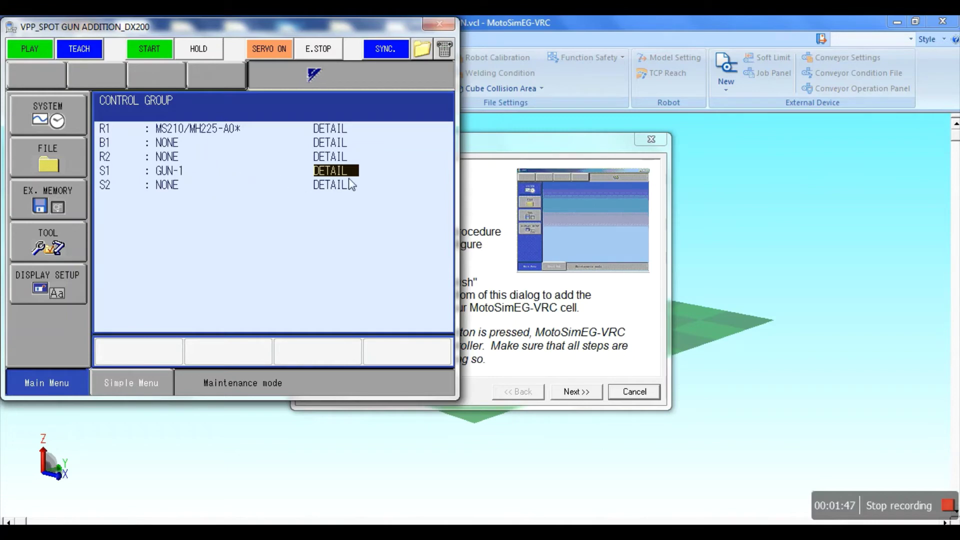
pyautogui.press('Return')
pyautogui.press('Return')
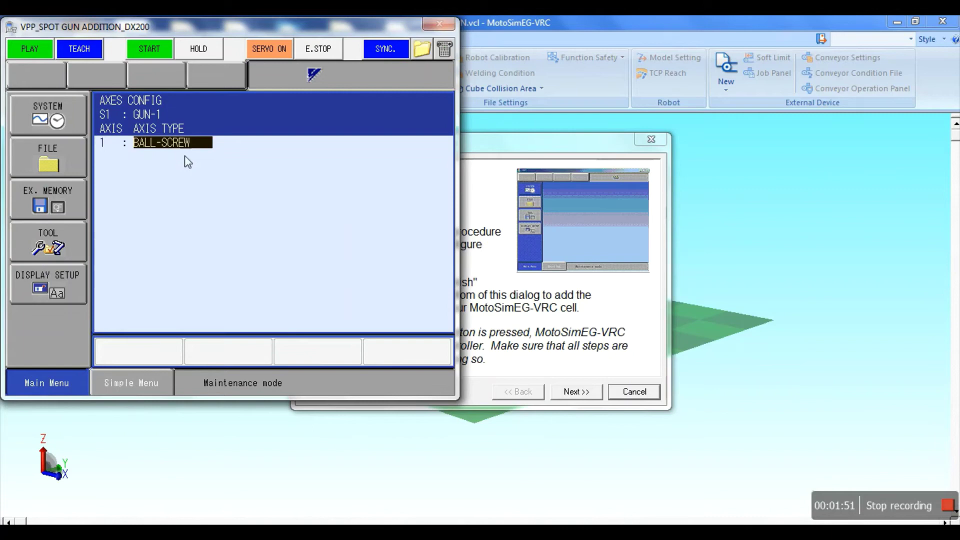
# Keep C-GUN as GUN-1's gun type and accept the motor spec to reach the APPLICATION screen.
pyautogui.press('Return')
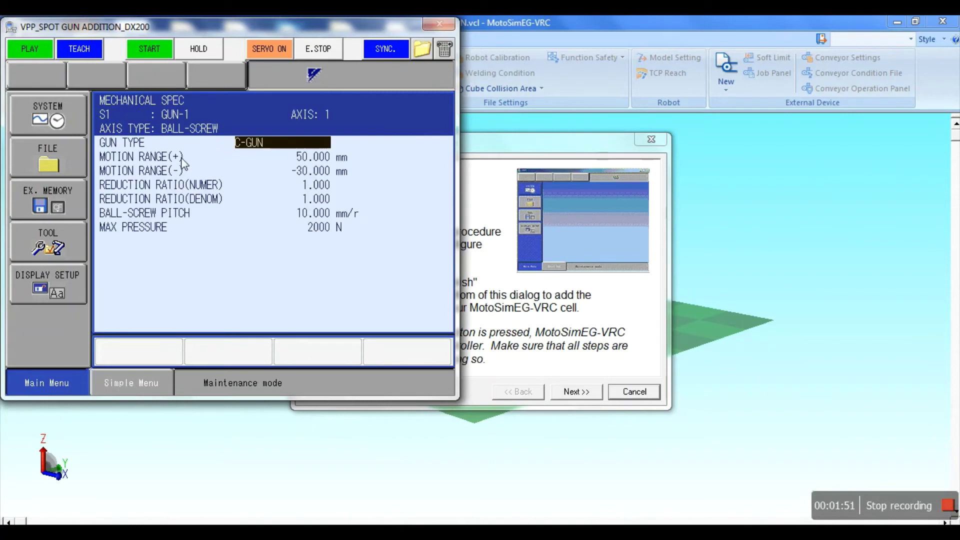
pyautogui.click(255, 145)
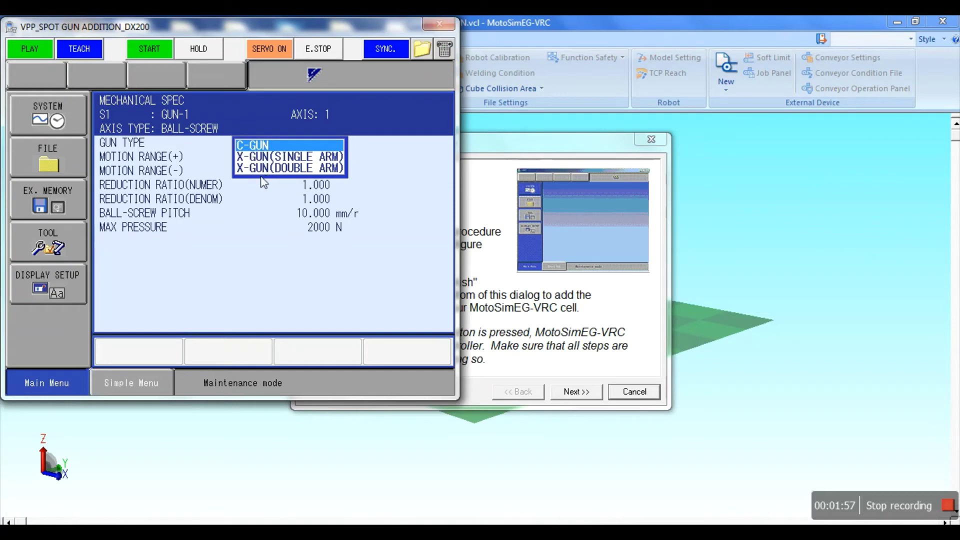
pyautogui.press('Return')
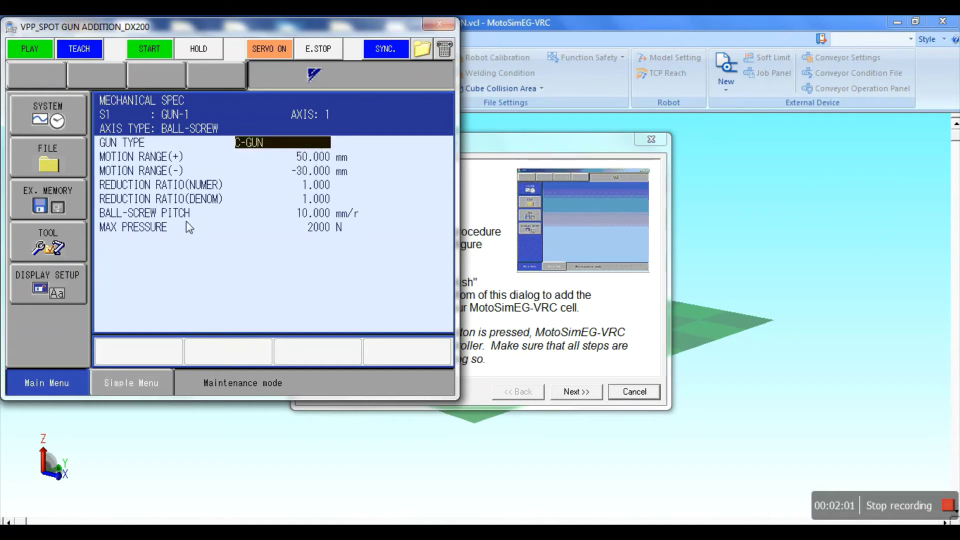
pyautogui.press('pagedown')
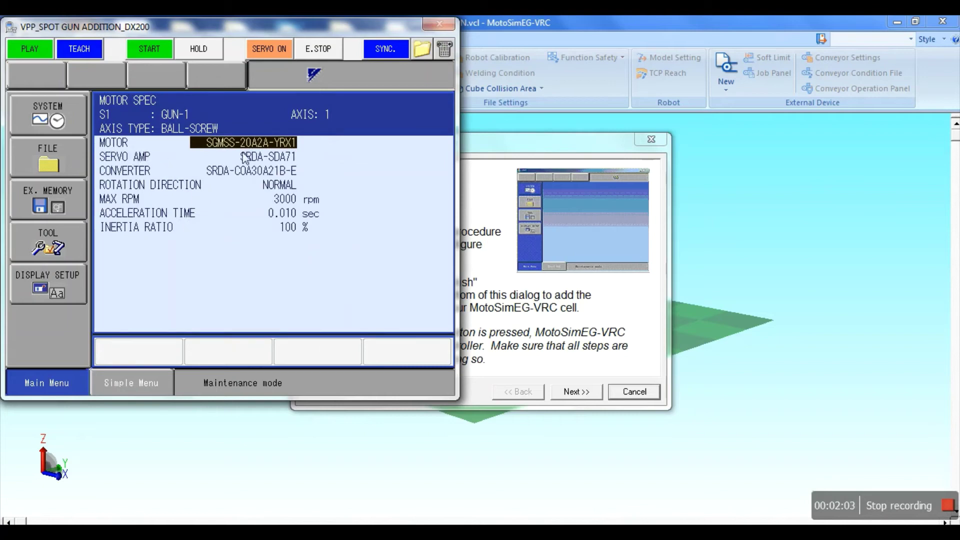
pyautogui.press('pagedown')
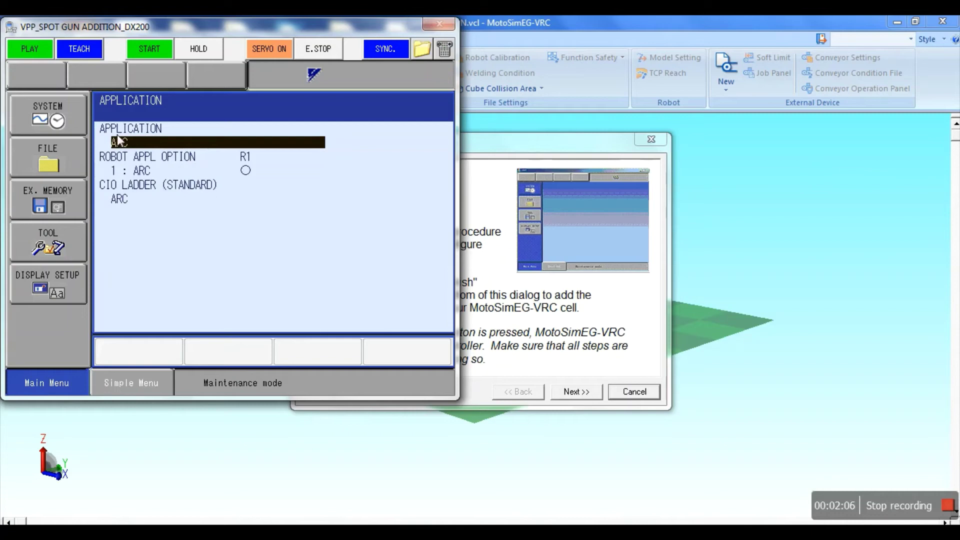
# Change the application from ARC to MOTOR GUN and continue past the option boards.
pyautogui.click(153, 131)
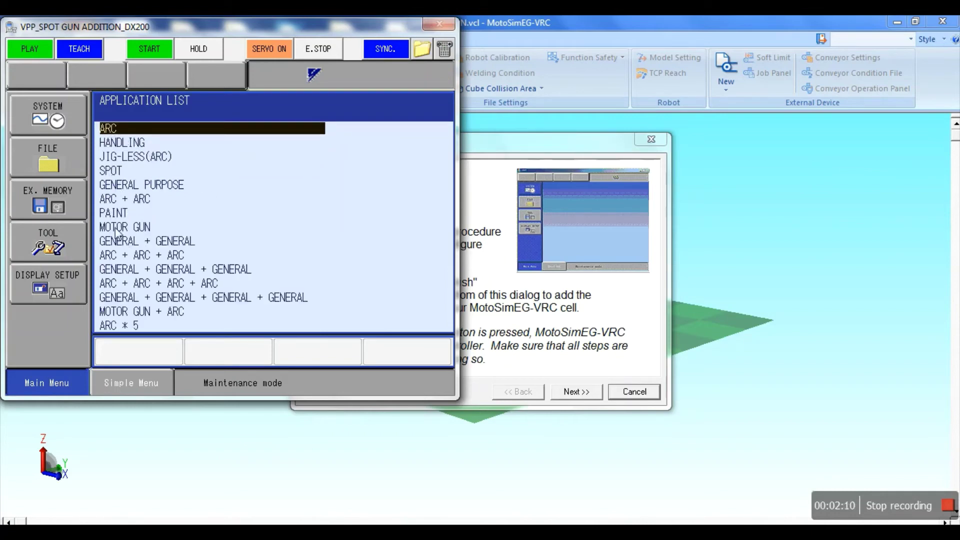
pyautogui.press('Down')
pyautogui.press('Down')
pyautogui.press('Down')
pyautogui.press('Down')
pyautogui.press('Down')
pyautogui.press('Down')
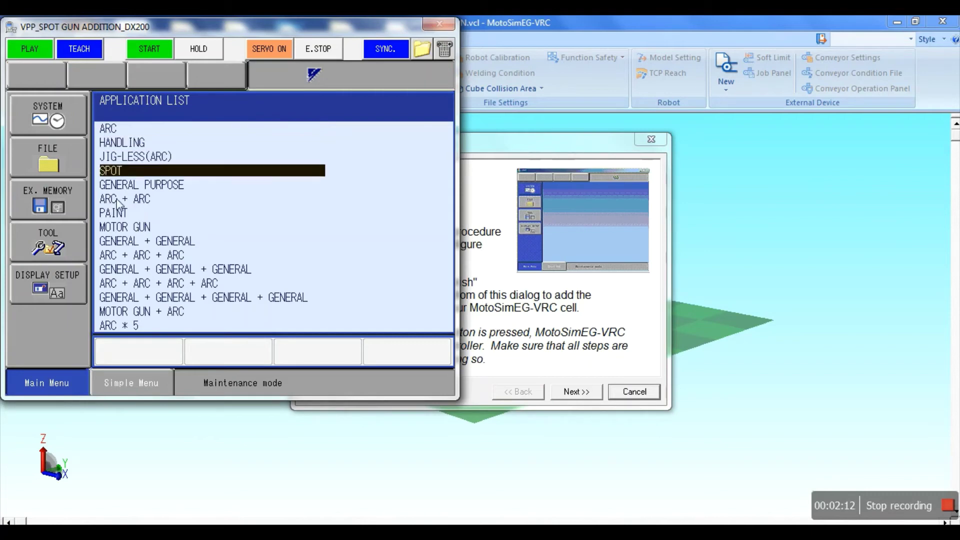
pyautogui.press('Down')
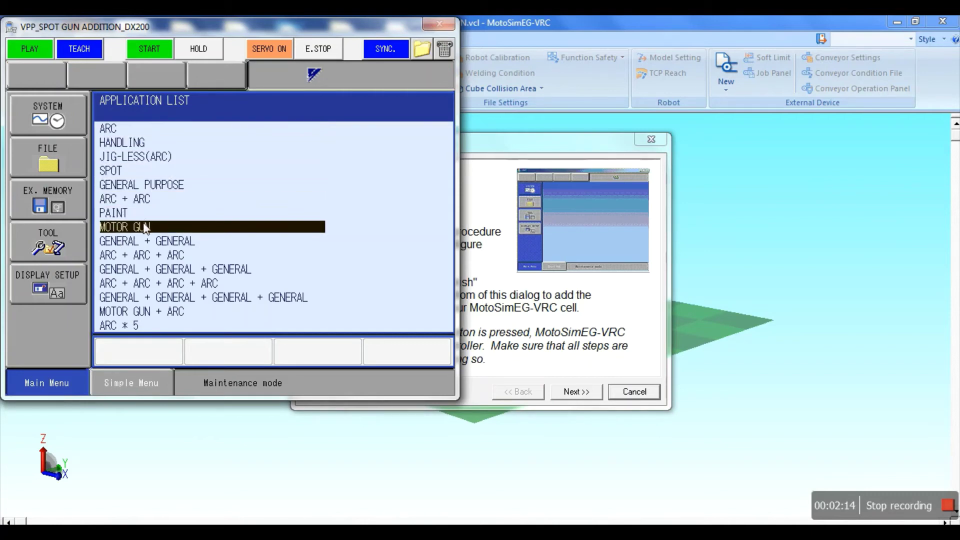
pyautogui.click(143, 227)
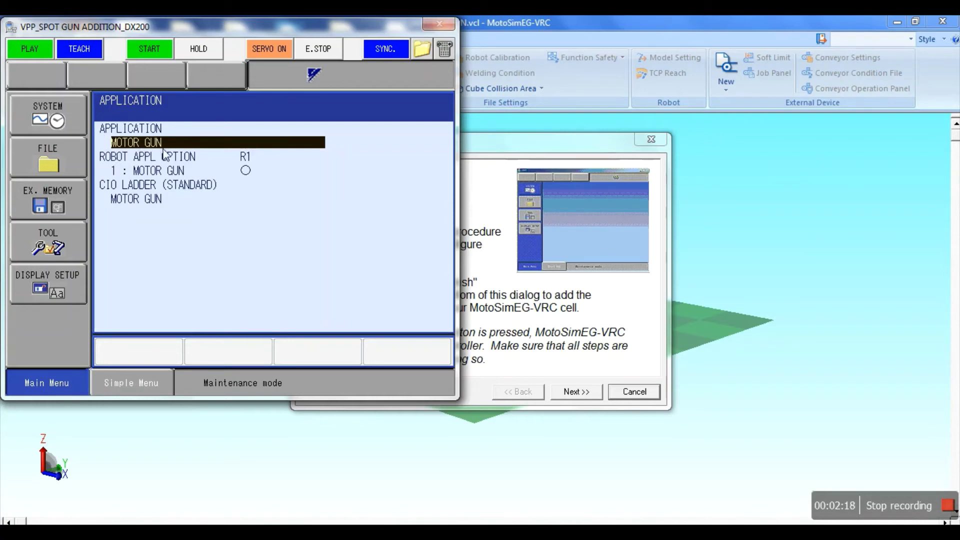
pyautogui.press('Return')
# Pass the IO module settings and answer YES to initialize the controller's system data.
pyautogui.press('Return')
pyautogui.press('Down')
pyautogui.press('Down')
pyautogui.press('Down')
pyautogui.press('Down')
pyautogui.press('Down')
pyautogui.press('Down')
pyautogui.press('Down')
pyautogui.press('Down')
pyautogui.press('Down')
pyautogui.press('Down')
pyautogui.press('Down')
pyautogui.press('Down')
pyautogui.press('Down')
pyautogui.press('Down')
pyautogui.press('Down')
pyautogui.press('Down')
pyautogui.press('Down')
pyautogui.press('Down')
pyautogui.press('Down')
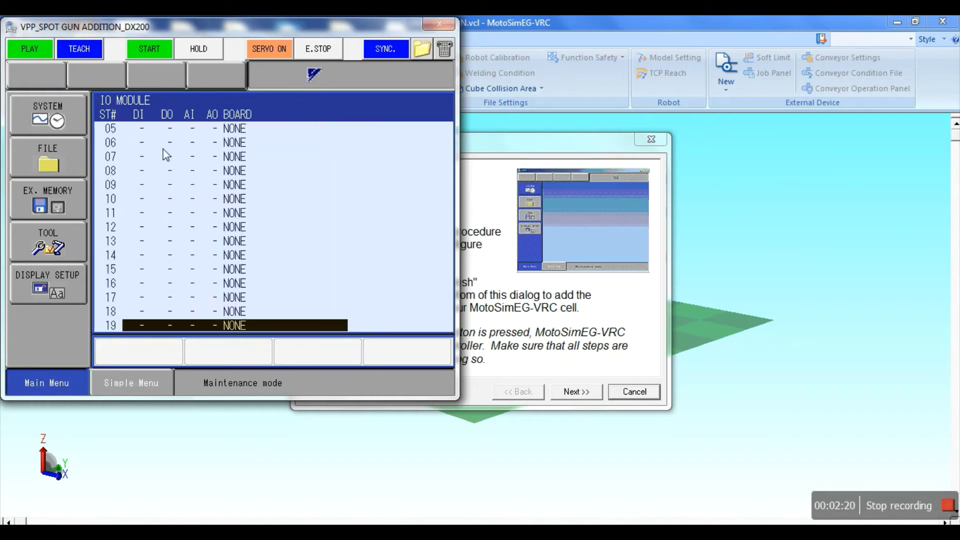
pyautogui.press('Return')
pyautogui.press('Return')
pyautogui.press('Return')
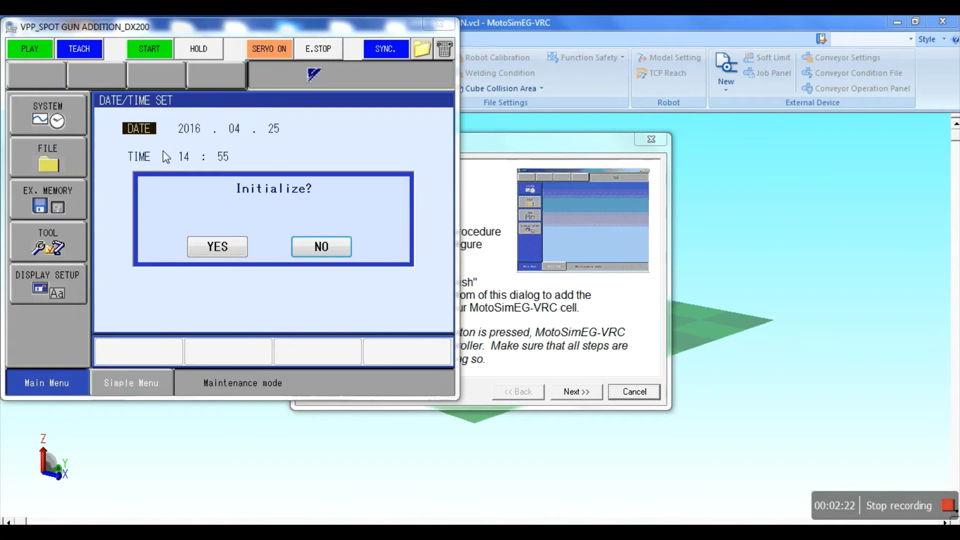
pyautogui.click(202, 249)
pyautogui.click(202, 249)
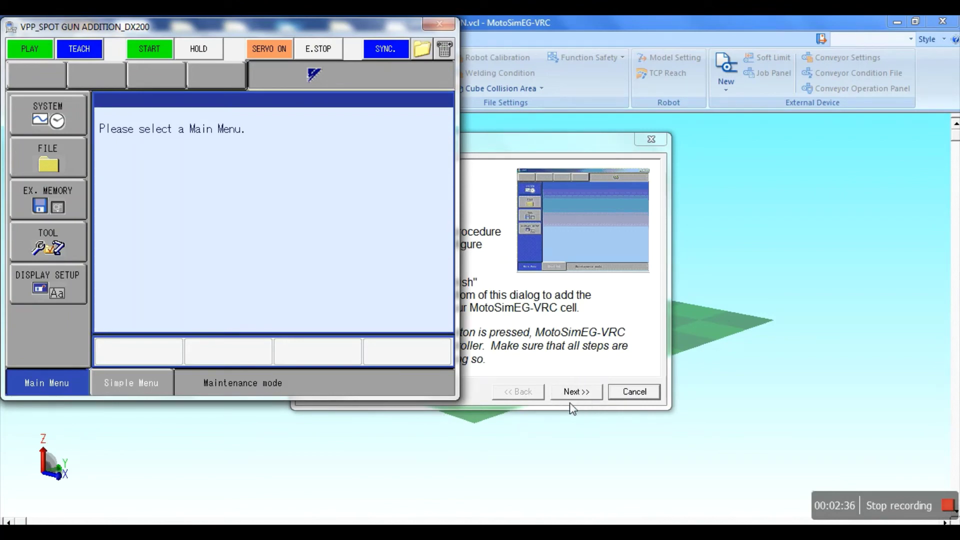
# Finish the maintenance instructions to reboot normally, then review R01 MS210 and S01 GUN-1 in Robot Settings.
pyautogui.click(570, 395)
pyautogui.click(571, 395)
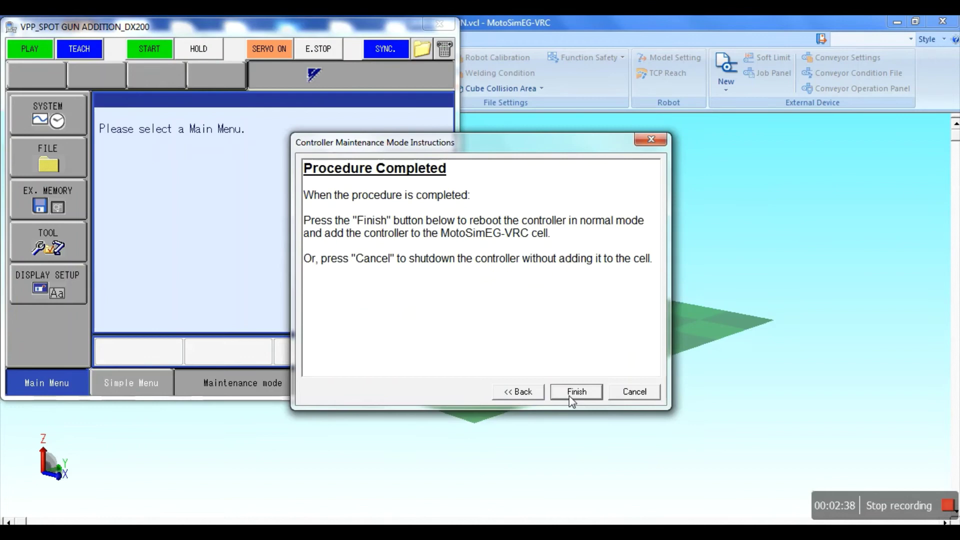
pyautogui.click(570, 395)
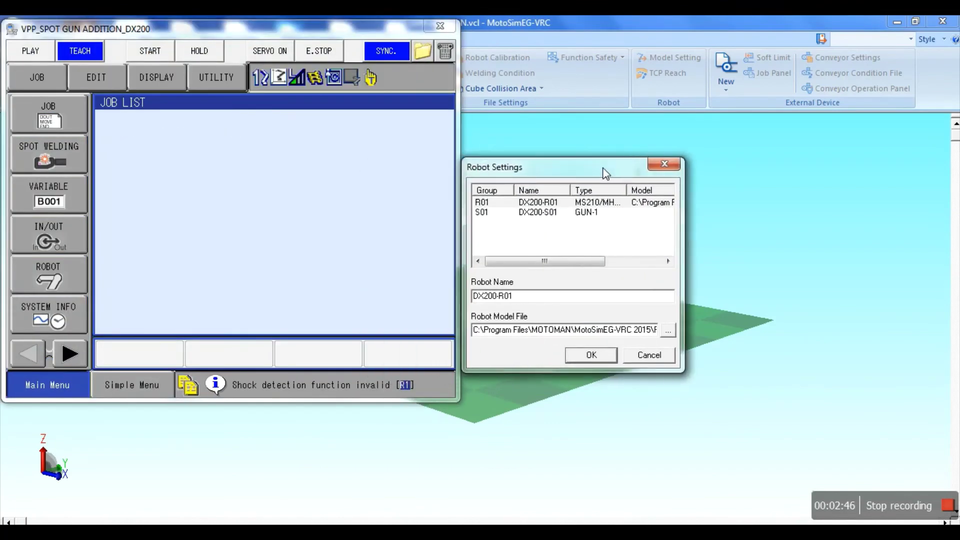
pyautogui.moveTo(606, 173); pyautogui.dragTo(618, 174)
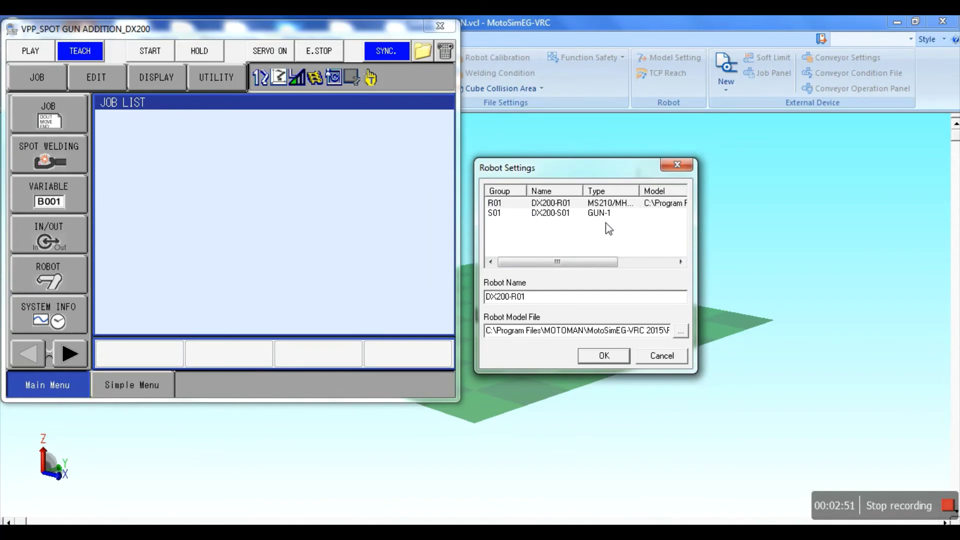
# Accept Robot Settings to load the MS210 robot, then zoom and orbit to frame it on the grid.
pyautogui.click(606, 356)
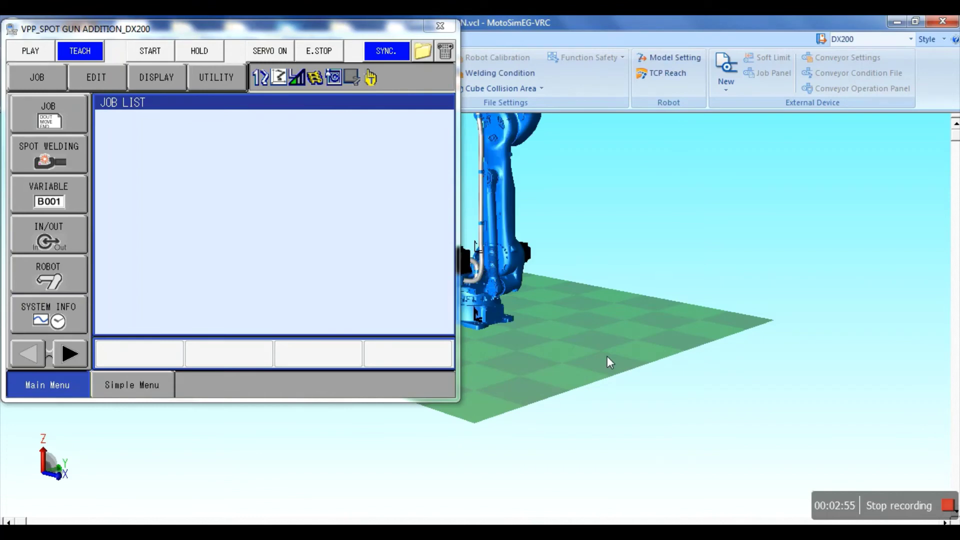
pyautogui.scroll(-5, 607, 356)
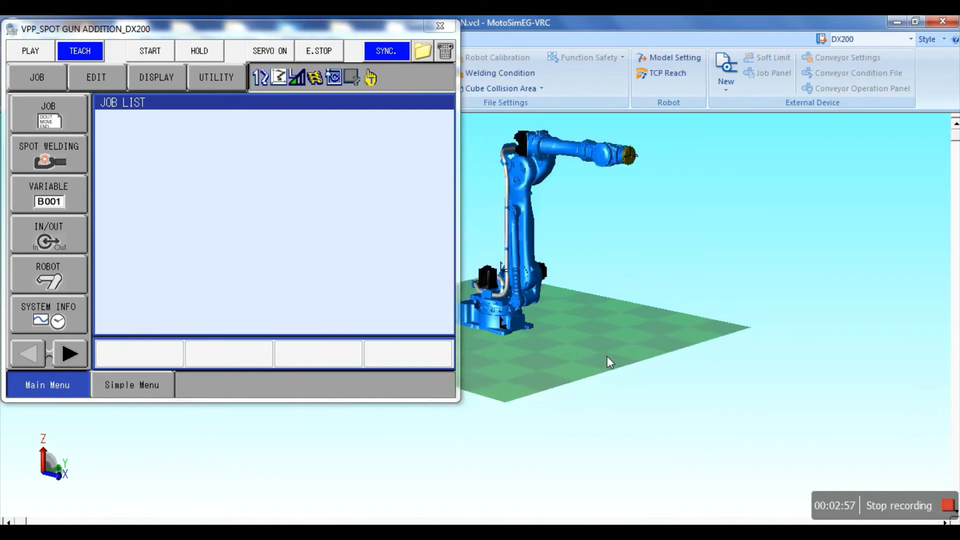
pyautogui.scroll(4, 504, 295)
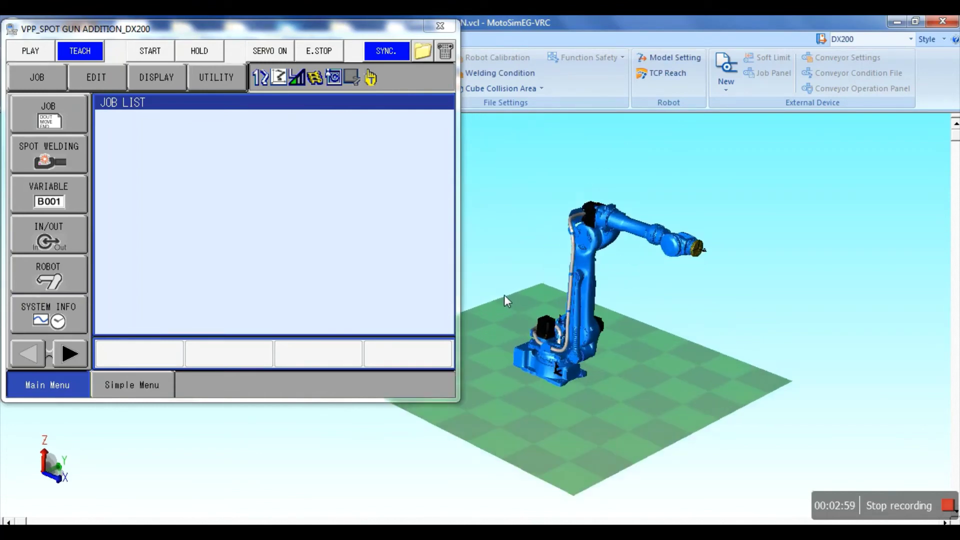
pyautogui.scroll(-3, 511, 295)
pyautogui.scroll(2, 635, 302)
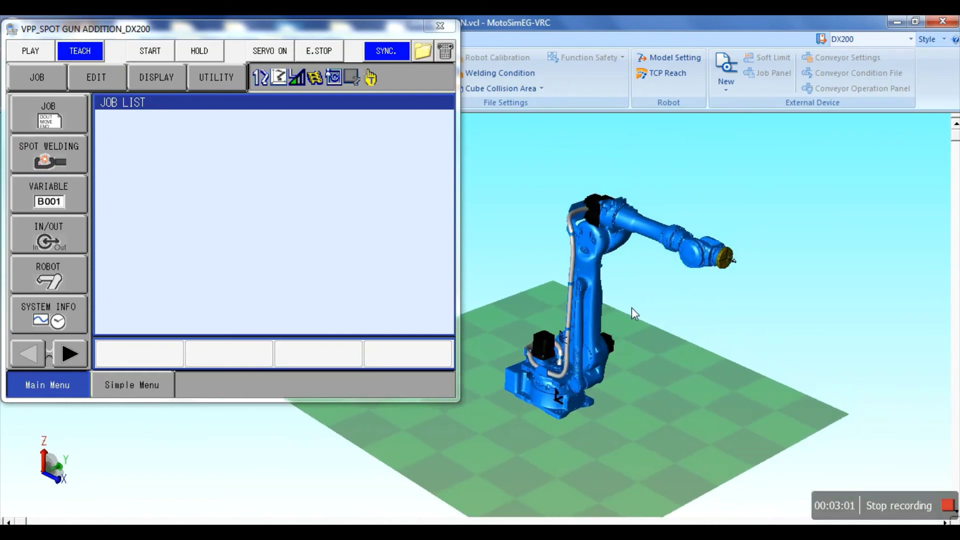
pyautogui.scroll(-3, 600, 311)
pyautogui.scroll(4, 598, 308)
pyautogui.moveTo(592, 313); pyautogui.dragTo(645, 300)
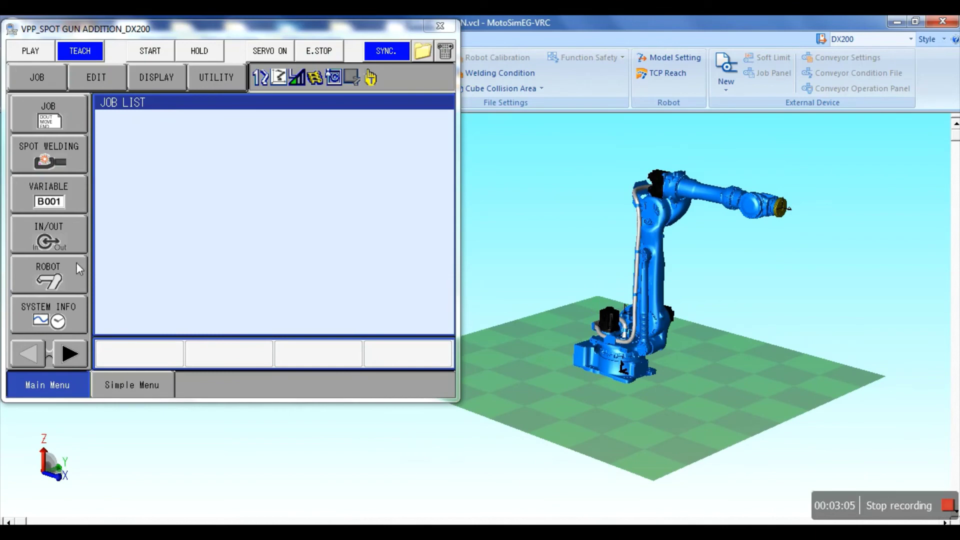
# Show the Second Home Pos screen for control group S1:STATION1.
pyautogui.click(52, 279)
pyautogui.click(142, 276)
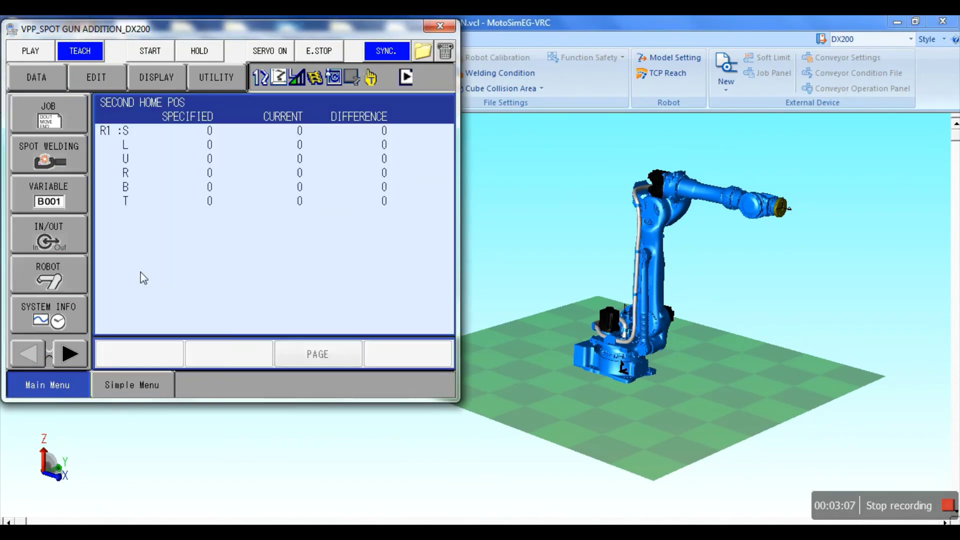
pyautogui.click(310, 350)
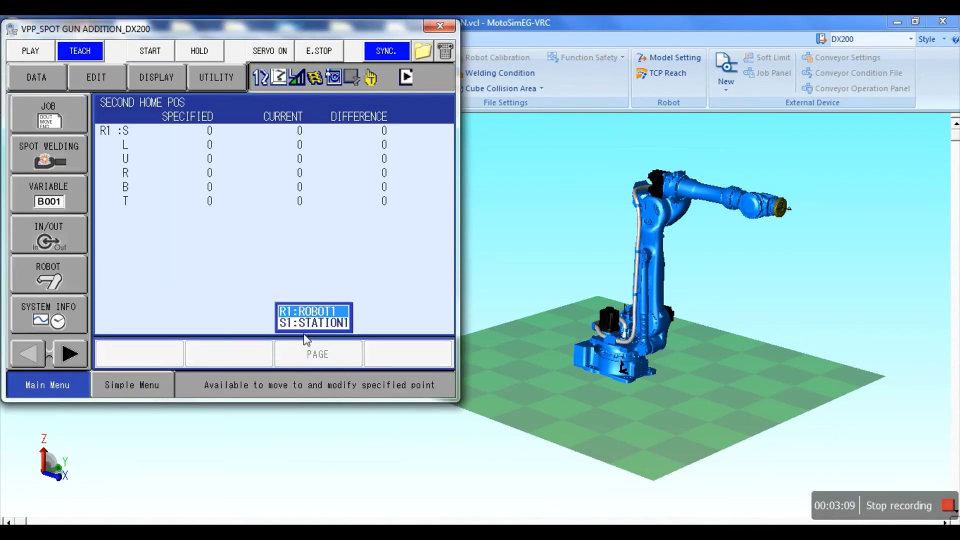
pyautogui.press('Down')
pyautogui.press('Return')
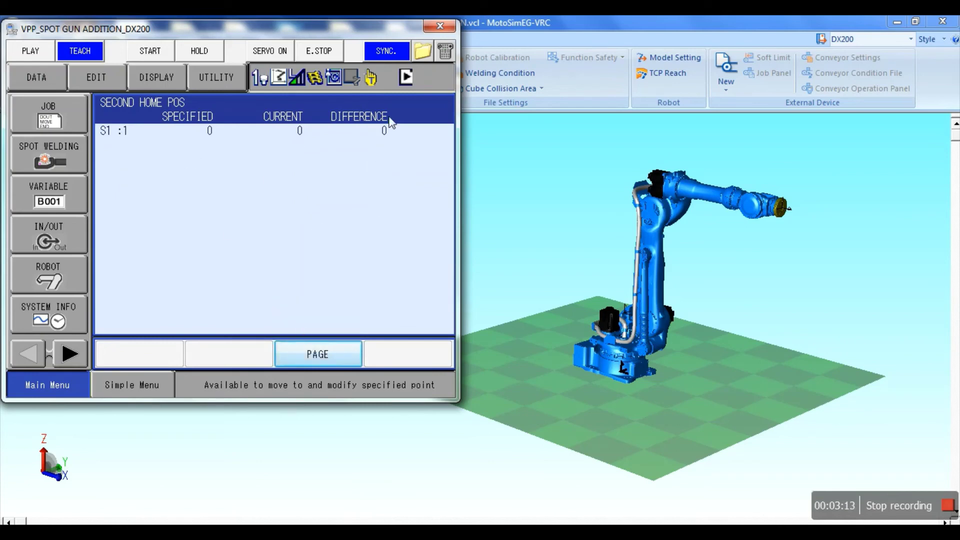
# Jog the S1 gun axis with X+ on the pendant keypad to -1056, then reposition the keypad.
pyautogui.click(441, 52)
pyautogui.click(186, 484)
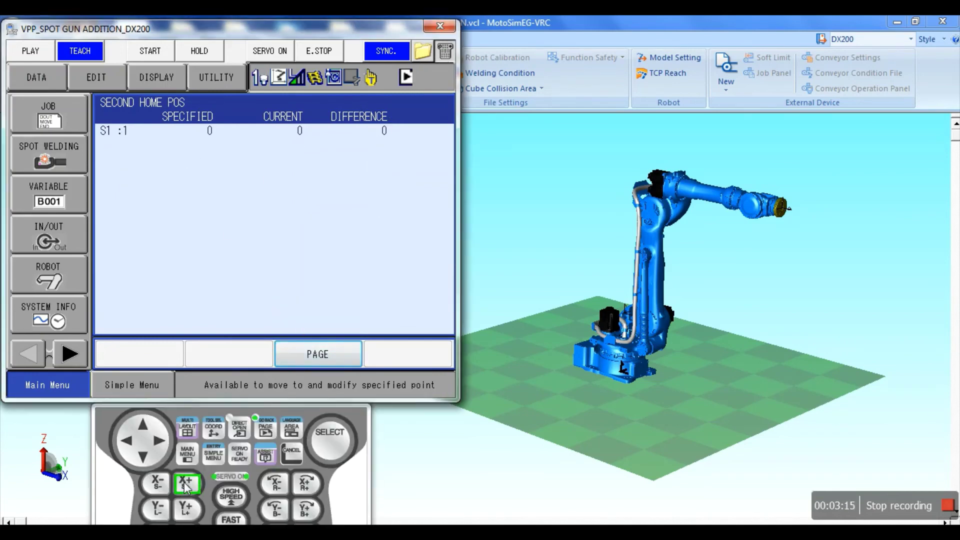
pyautogui.moveTo(185, 486); pyautogui.dragTo(156, 486)
pyautogui.moveTo(350, 479); pyautogui.dragTo(684, 298)
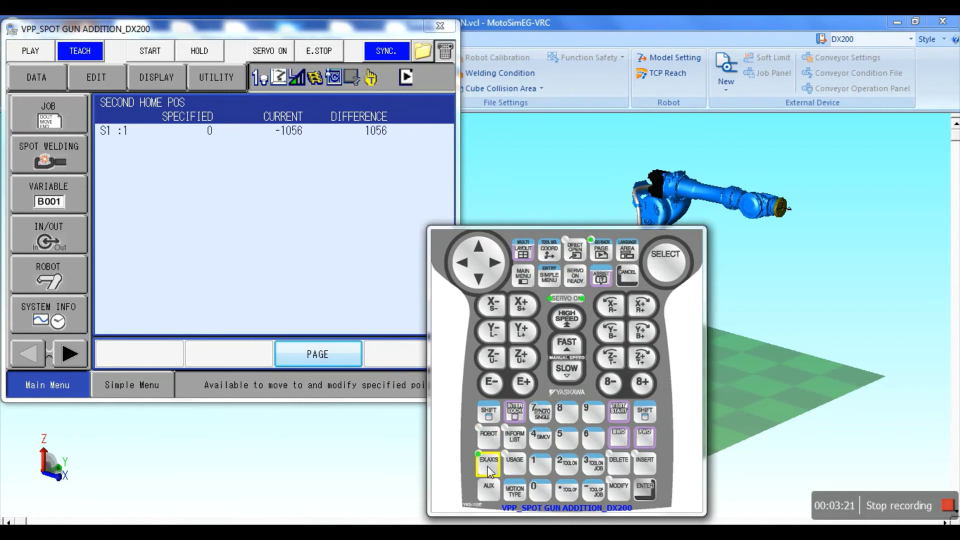
pyautogui.moveTo(664, 411); pyautogui.dragTo(710, 452)
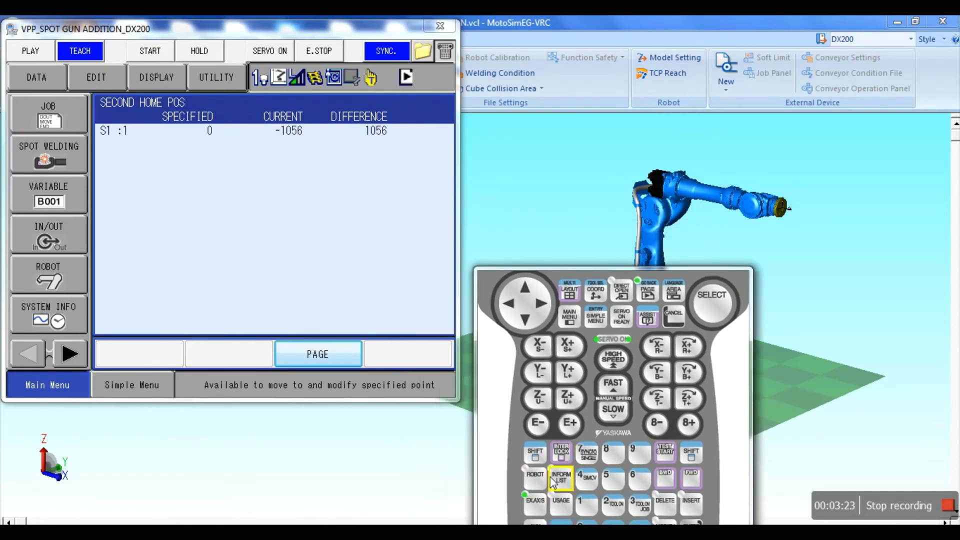